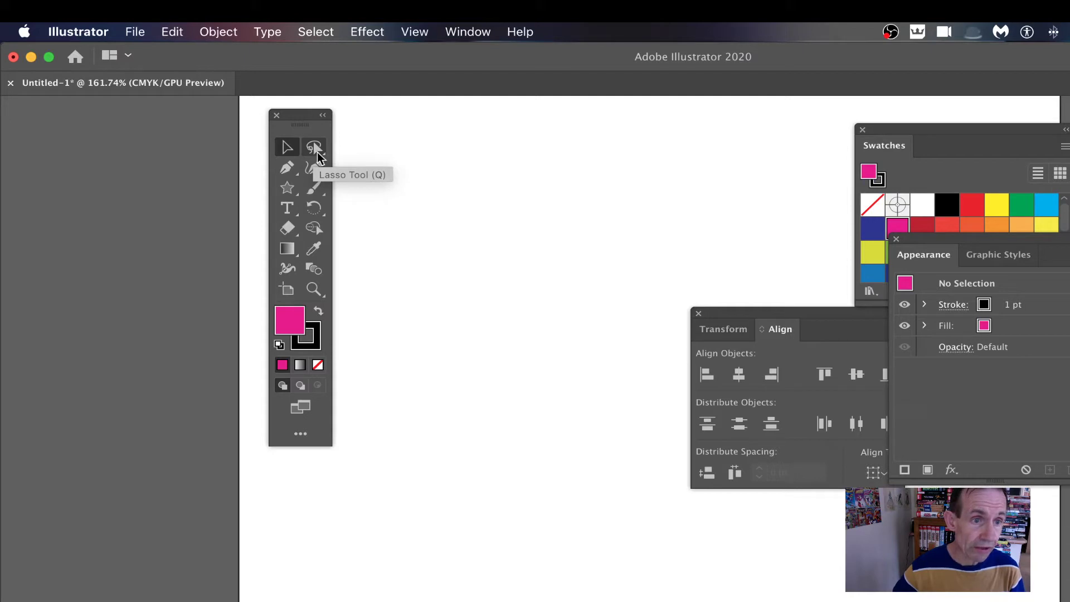
- Switch the toolbar from Basic to Advanced through Window > Toolbars > Advanced
click(315, 149)
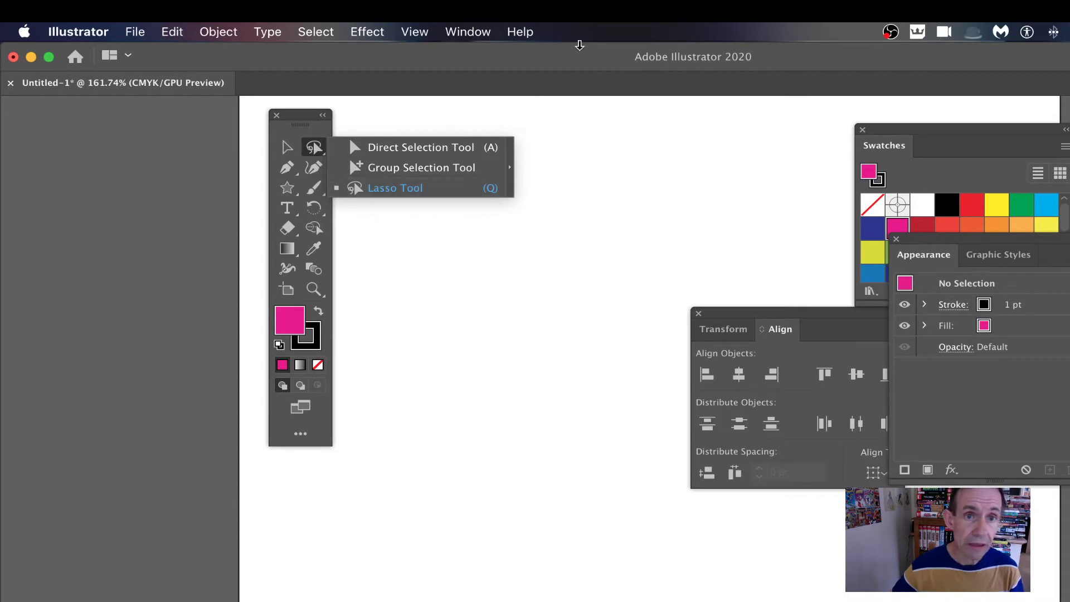
click(467, 34)
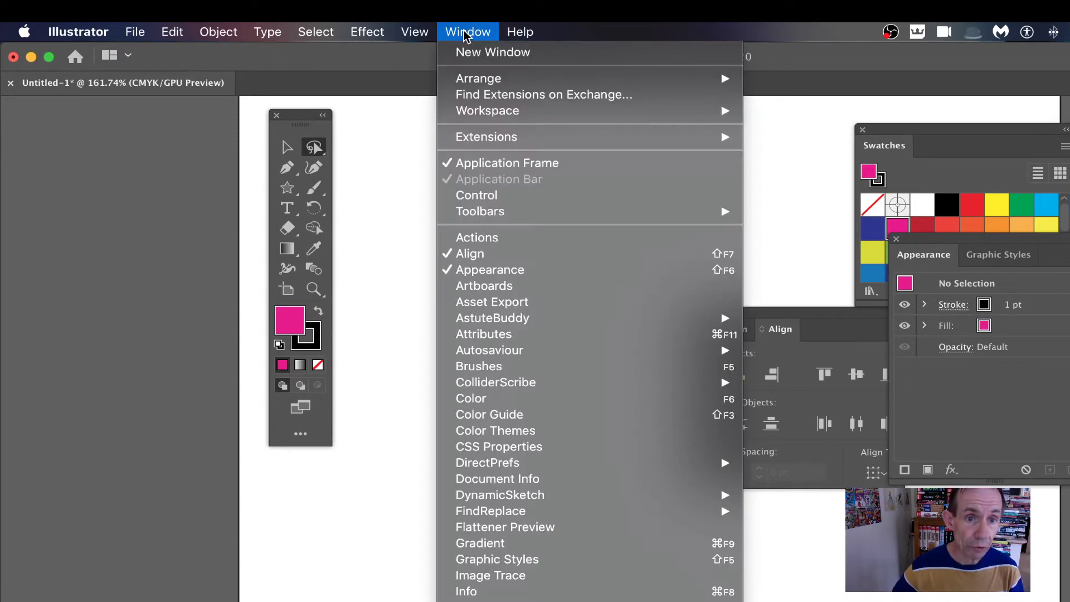
mouse_move(712, 216)
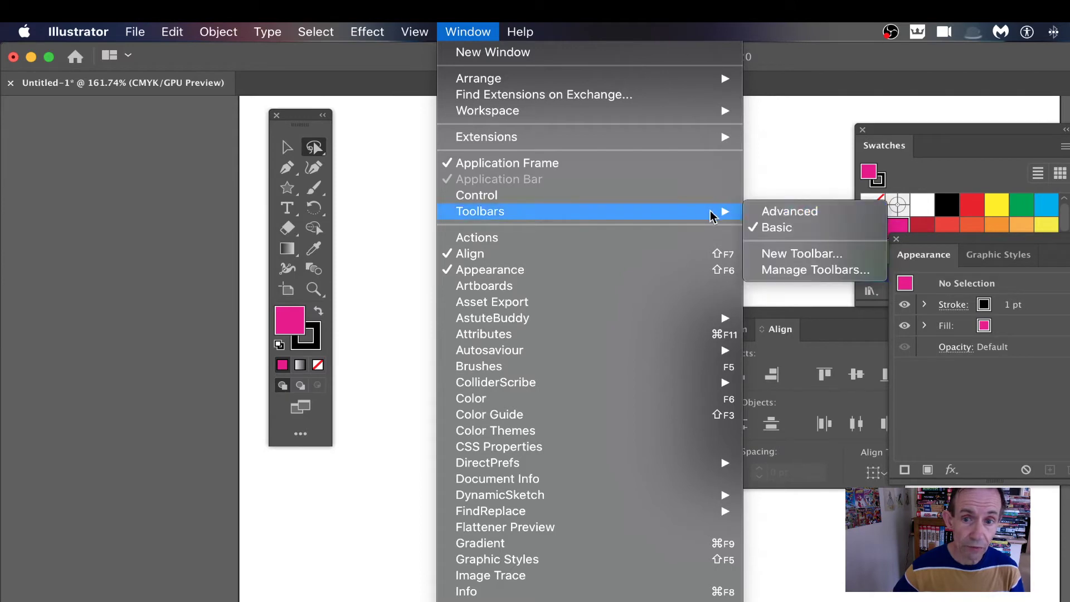
click(791, 217)
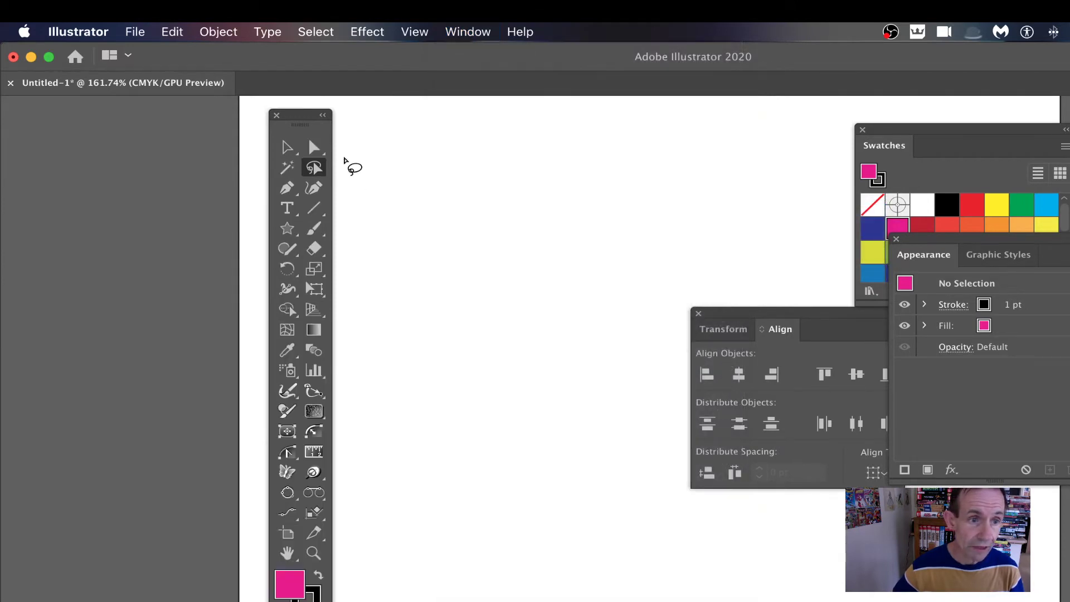
- Draw a magenta rectangle at upper left and an overlapping red one to its lower right
click(315, 168)
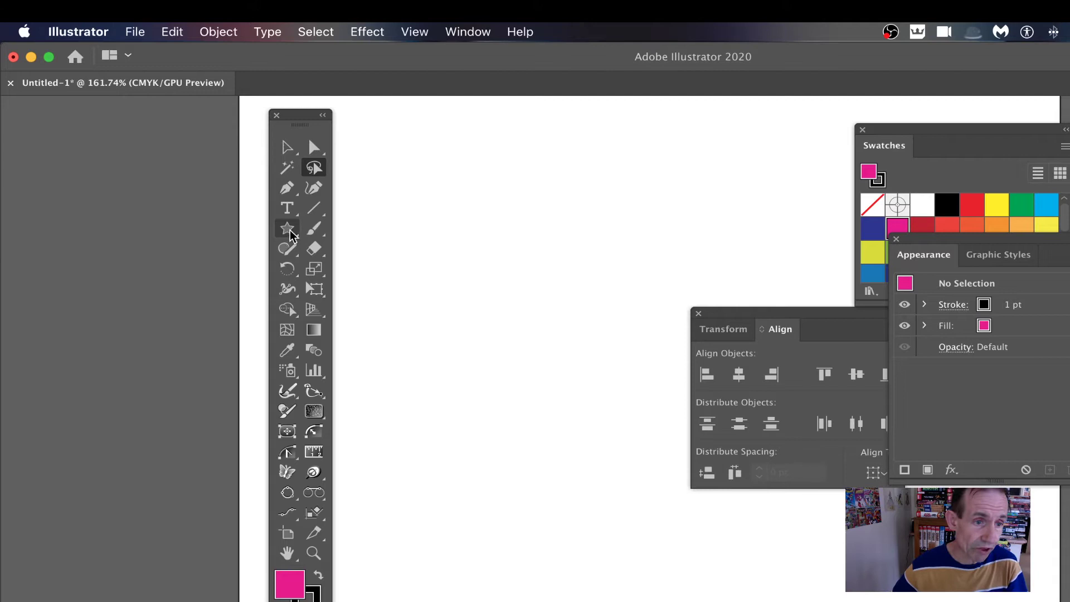
drag(289, 235, 356, 230)
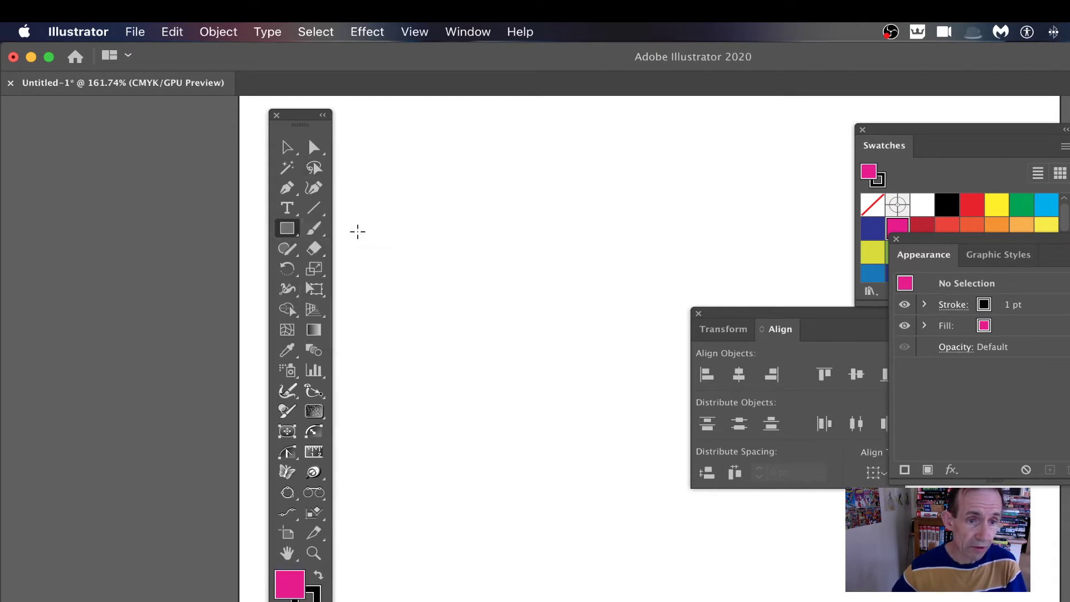
mouse_move(409, 154)
mouse_down()
mouse_move(554, 248)
mouse_move(580, 279)
mouse_up()
drag(519, 230, 668, 358)
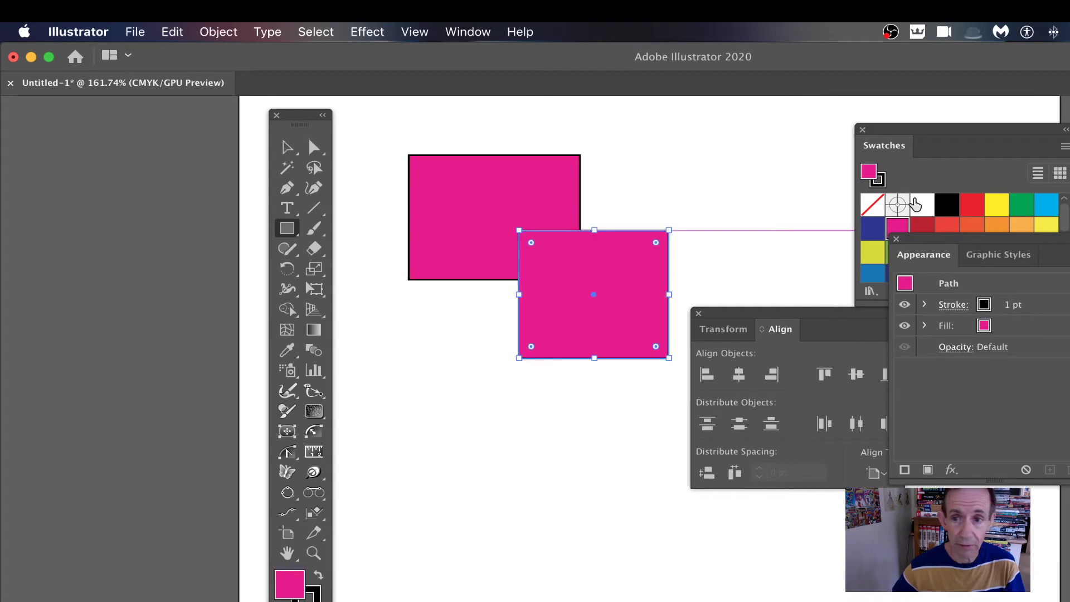
click(972, 206)
- Draw a green rectangle below overlapping the red one, then deselect it
drag(427, 322, 594, 414)
click(922, 252)
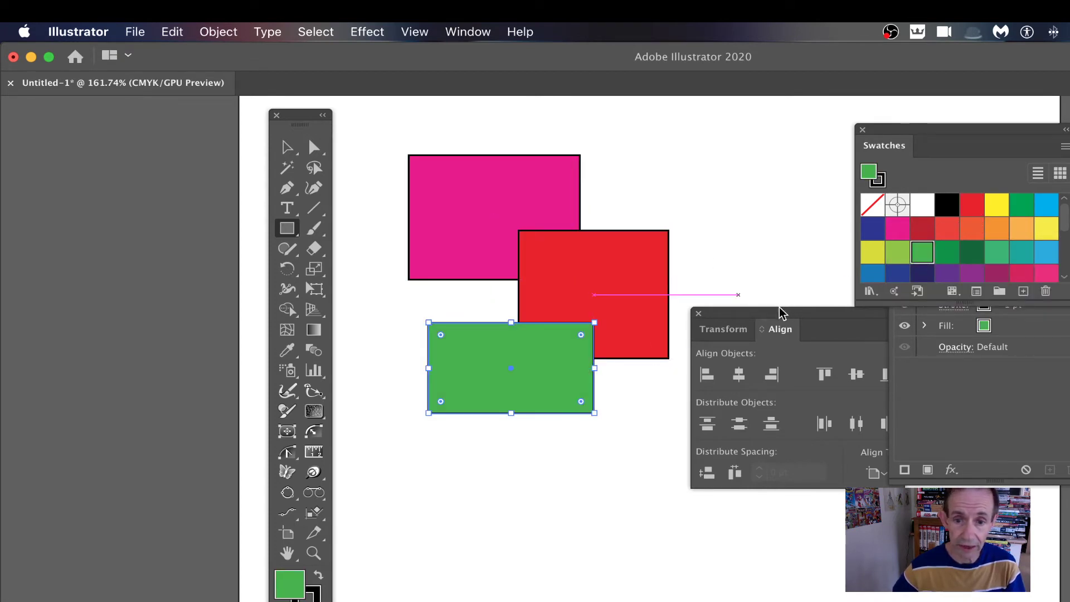
drag(750, 329, 976, 449)
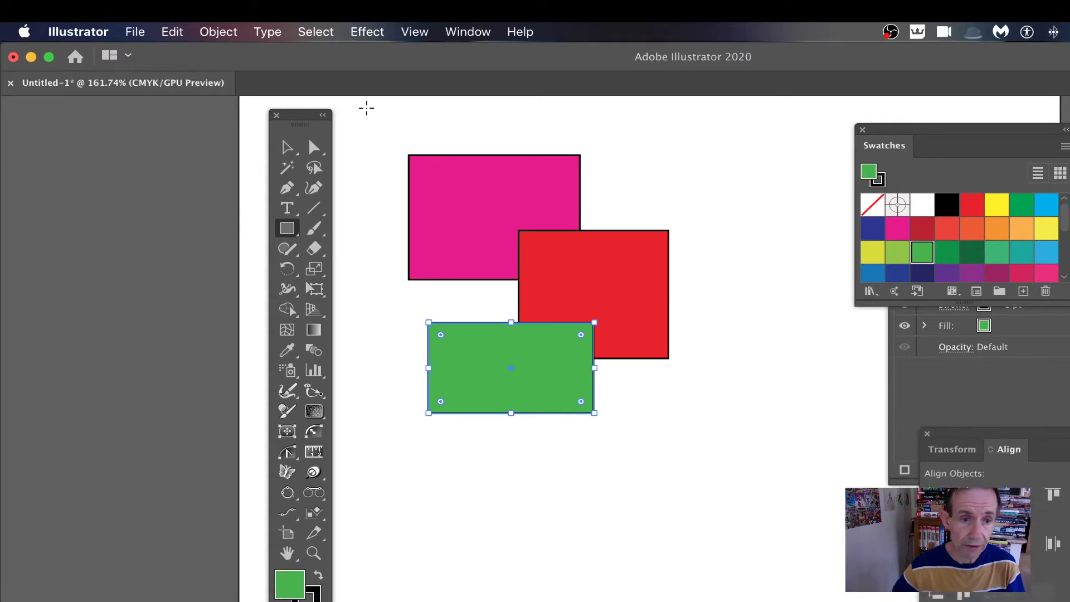
click(287, 147)
click(384, 182)
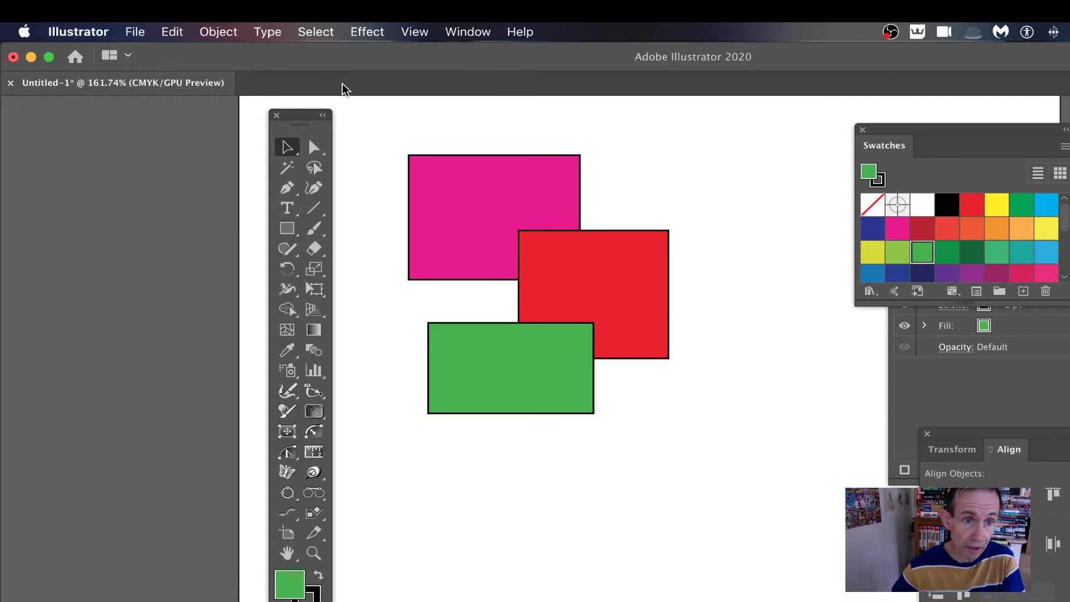
- Lasso the magenta top-left and red top-right corners, ending on the magenta's left-side corner points
click(314, 169)
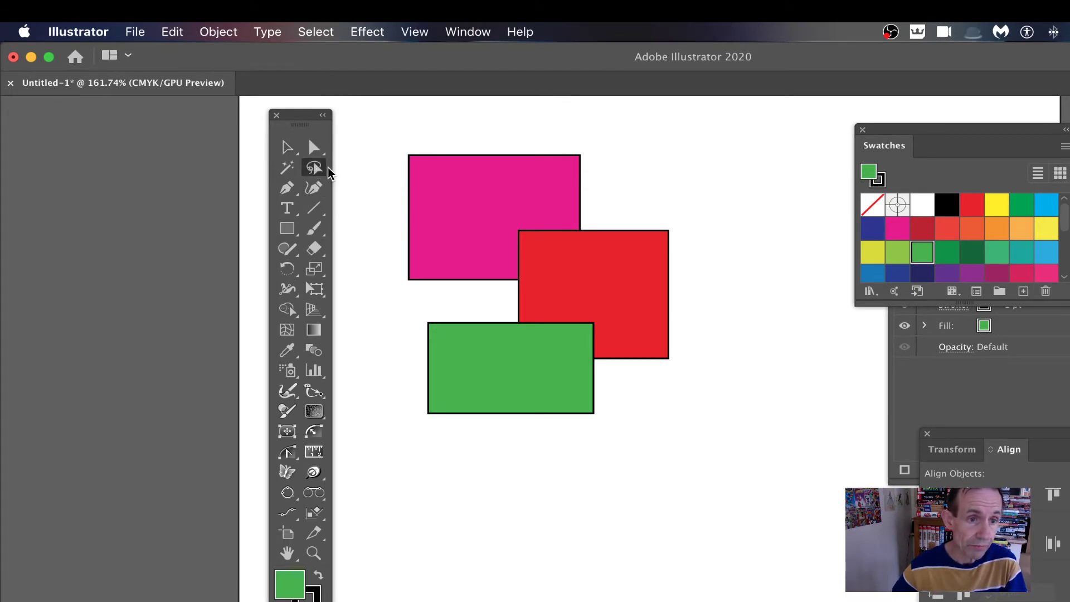
mouse_move(389, 142)
mouse_down()
mouse_move(404, 180)
mouse_move(422, 183)
mouse_move(434, 164)
mouse_move(414, 127)
mouse_move(388, 143)
mouse_up()
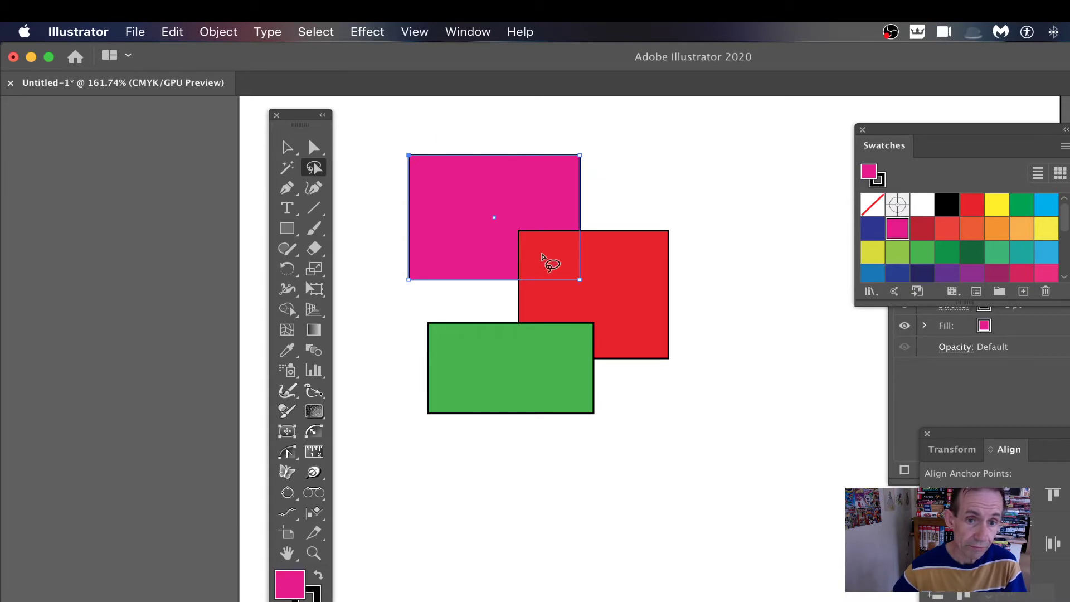
mouse_move(665, 234)
mouse_down()
mouse_move(687, 241)
mouse_move(683, 211)
mouse_move(663, 223)
mouse_up()
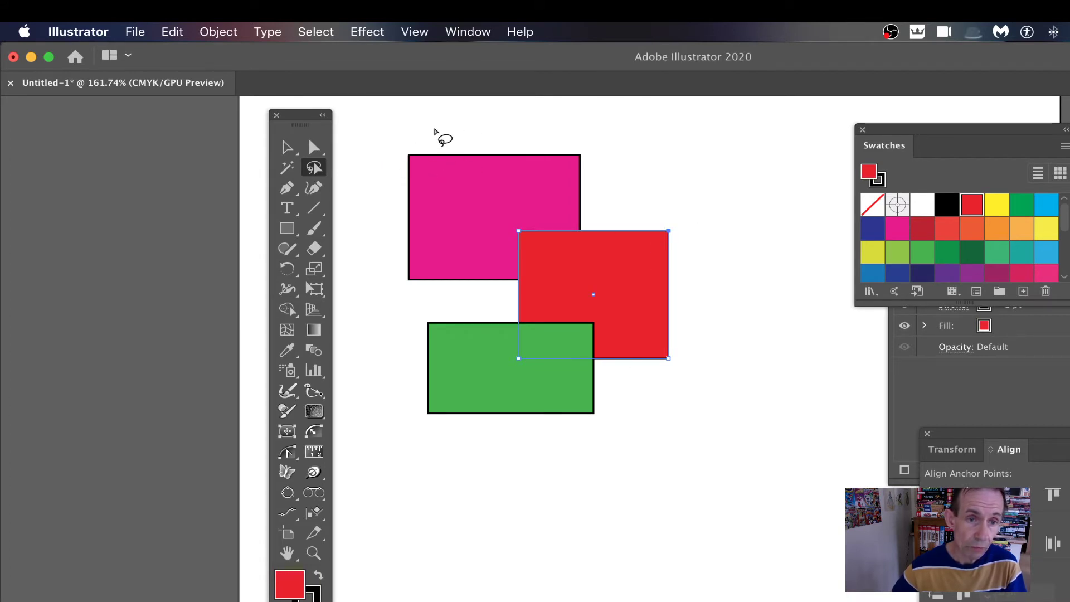
mouse_move(394, 146)
mouse_down()
mouse_move(452, 202)
mouse_move(624, 174)
mouse_move(611, 144)
mouse_move(567, 133)
mouse_move(410, 130)
mouse_move(392, 152)
mouse_up()
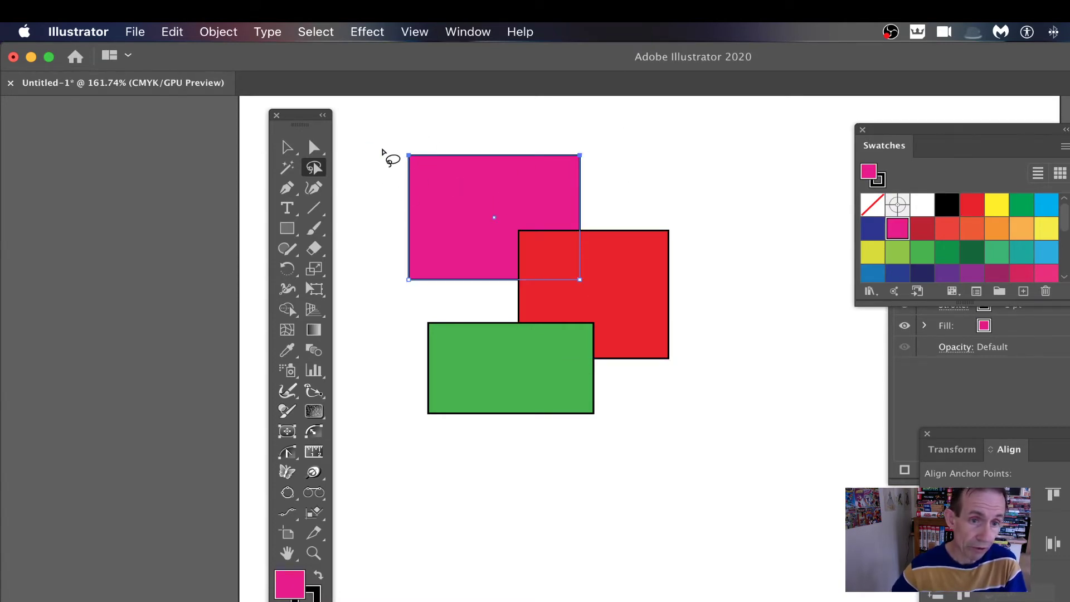
mouse_move(415, 294)
mouse_down()
mouse_move(386, 263)
mouse_move(404, 193)
mouse_move(398, 148)
mouse_move(413, 137)
mouse_move(604, 146)
mouse_move(605, 160)
mouse_move(587, 168)
mouse_move(441, 166)
mouse_move(423, 228)
mouse_move(417, 293)
mouse_up()
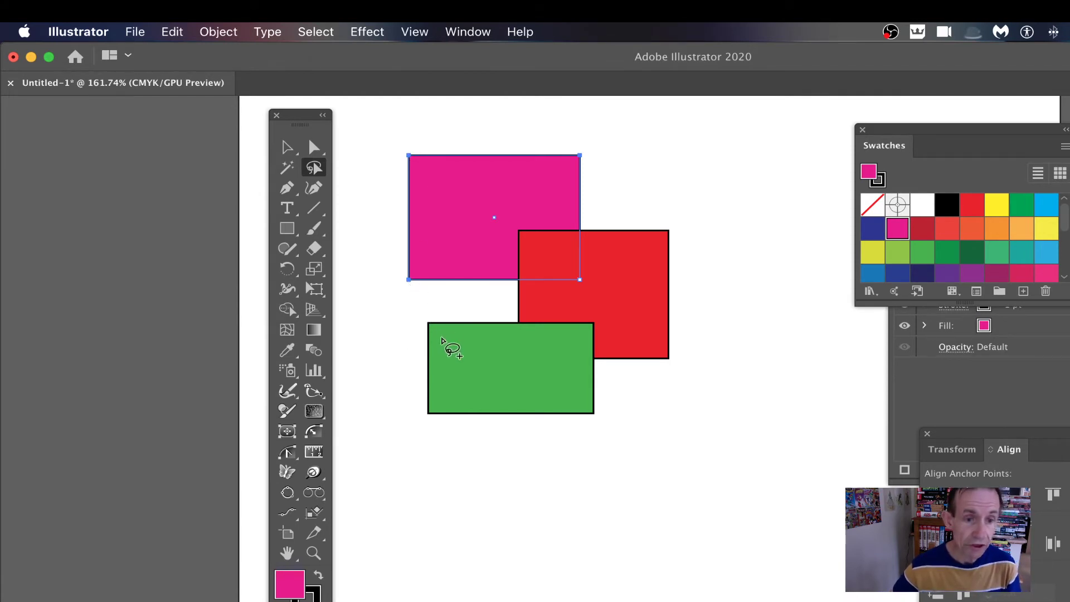
- Lasso the green top-left, red top-right and green bottom-right corner points into the selection
mouse_move(409, 318)
mouse_down()
mouse_move(419, 344)
mouse_move(447, 348)
mouse_move(457, 327)
mouse_move(415, 311)
mouse_up()
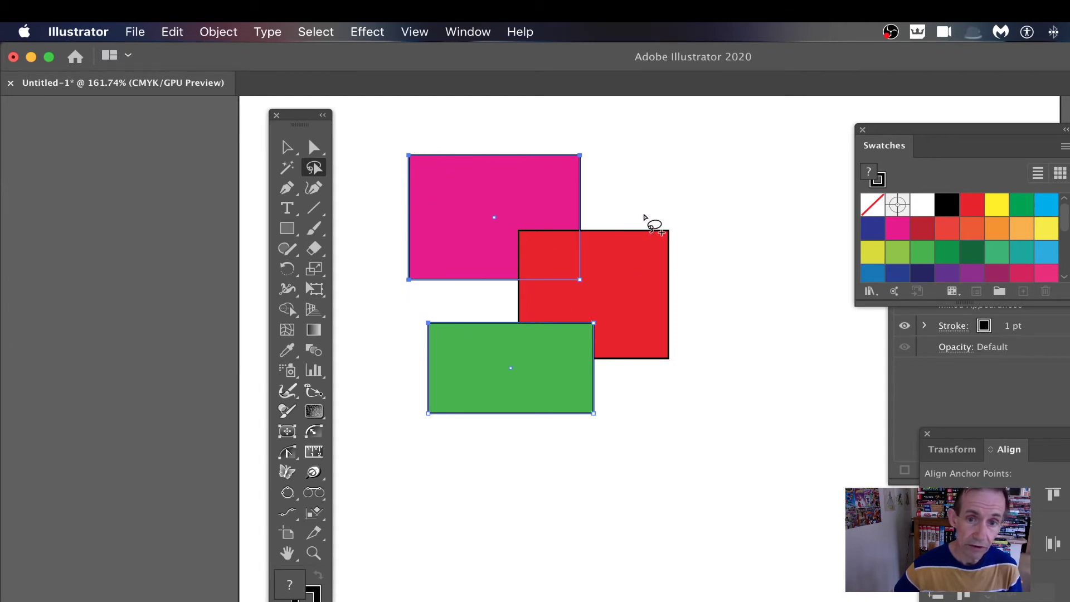
mouse_move(644, 214)
mouse_down()
mouse_move(638, 238)
mouse_move(649, 263)
mouse_move(671, 265)
mouse_move(692, 250)
mouse_move(678, 212)
mouse_move(649, 217)
mouse_up()
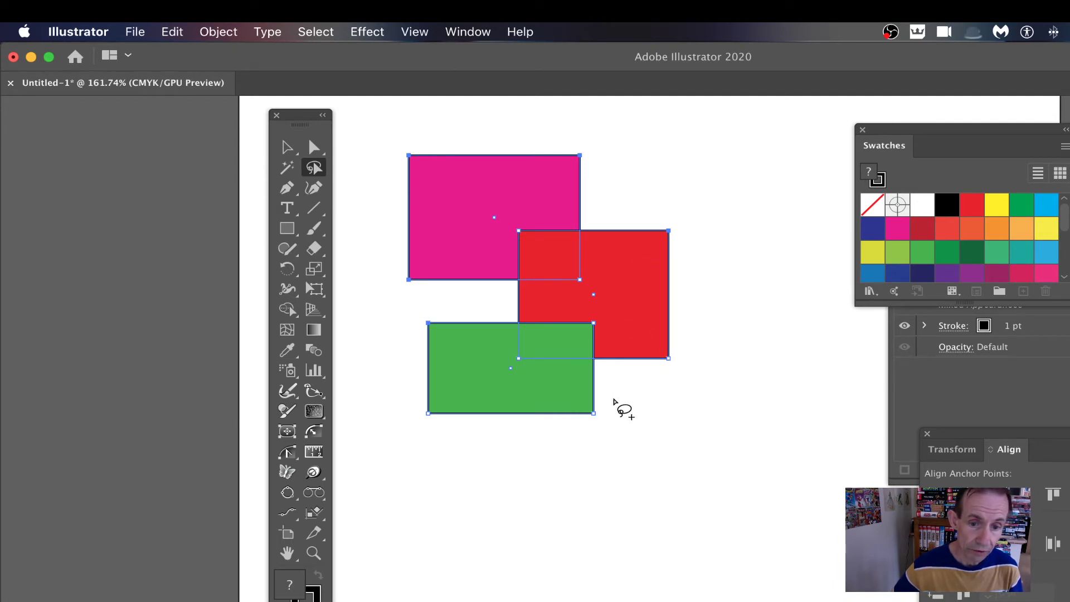
mouse_move(610, 398)
mouse_down()
mouse_move(594, 423)
mouse_move(618, 416)
mouse_move(607, 396)
mouse_up()
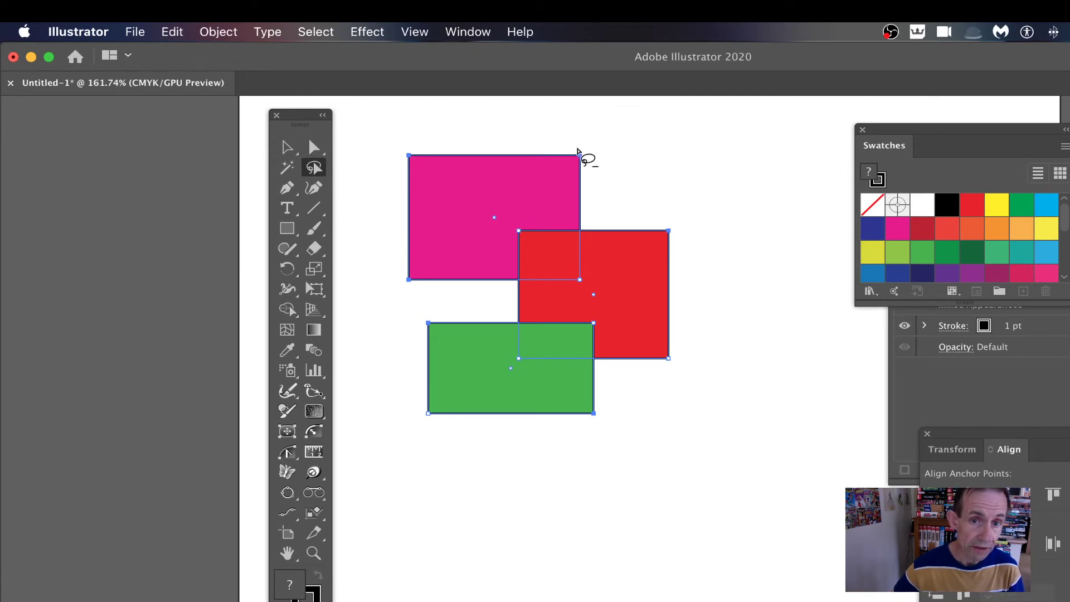
- Lasso the pink rectangle's top-left anchor and add its top-right anchor to the selection
mouse_move(569, 150)
mouse_down()
mouse_move(575, 188)
mouse_move(589, 188)
mouse_move(595, 143)
mouse_move(570, 148)
mouse_up()
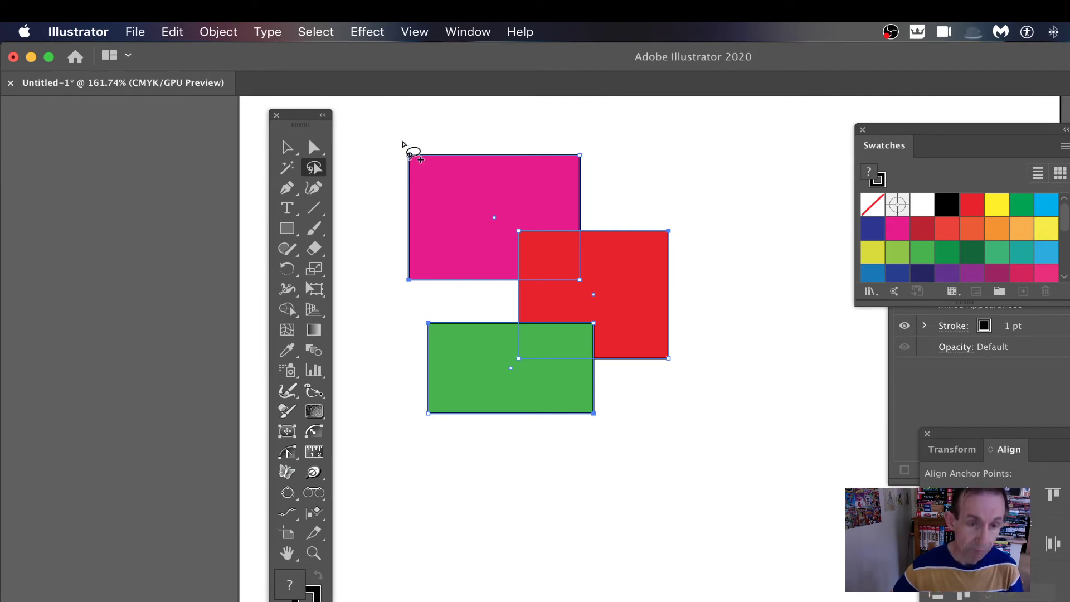
mouse_move(410, 153)
mouse_down()
mouse_move(393, 166)
mouse_move(412, 172)
mouse_move(425, 158)
mouse_move(398, 143)
mouse_up()
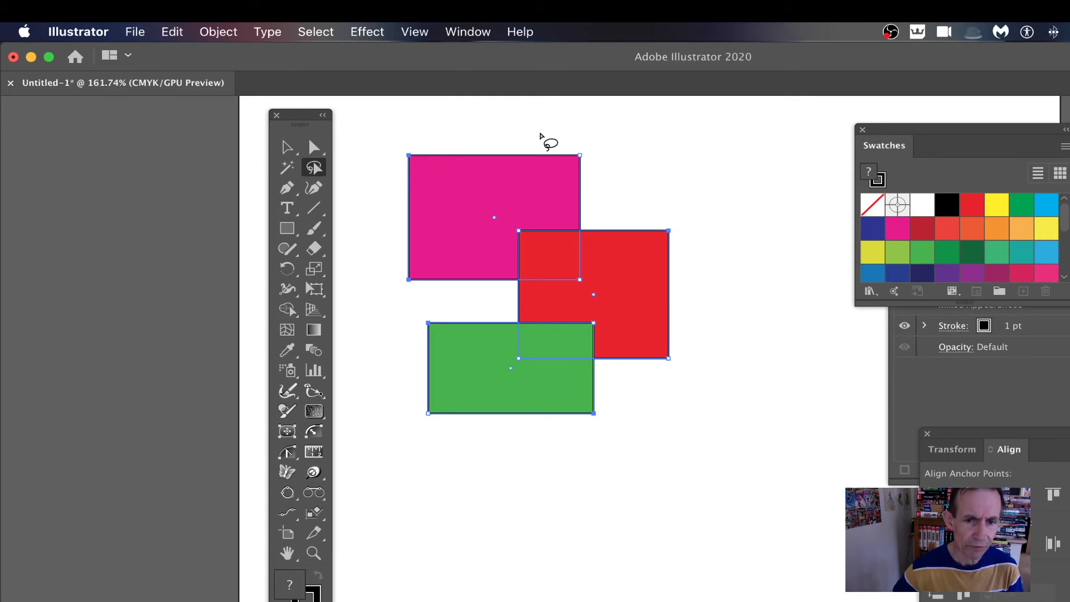
mouse_move(563, 143)
mouse_down()
mouse_move(584, 176)
mouse_move(593, 173)
mouse_move(593, 153)
mouse_move(563, 144)
mouse_up()
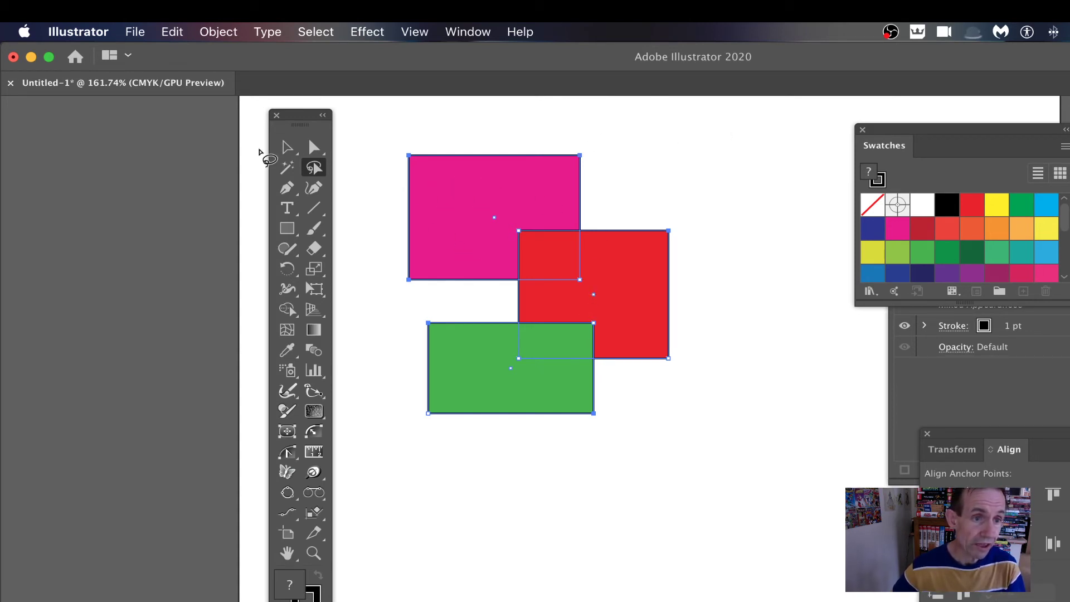
- Clear the selection and return to the Lasso Tool
click(287, 148)
click(410, 141)
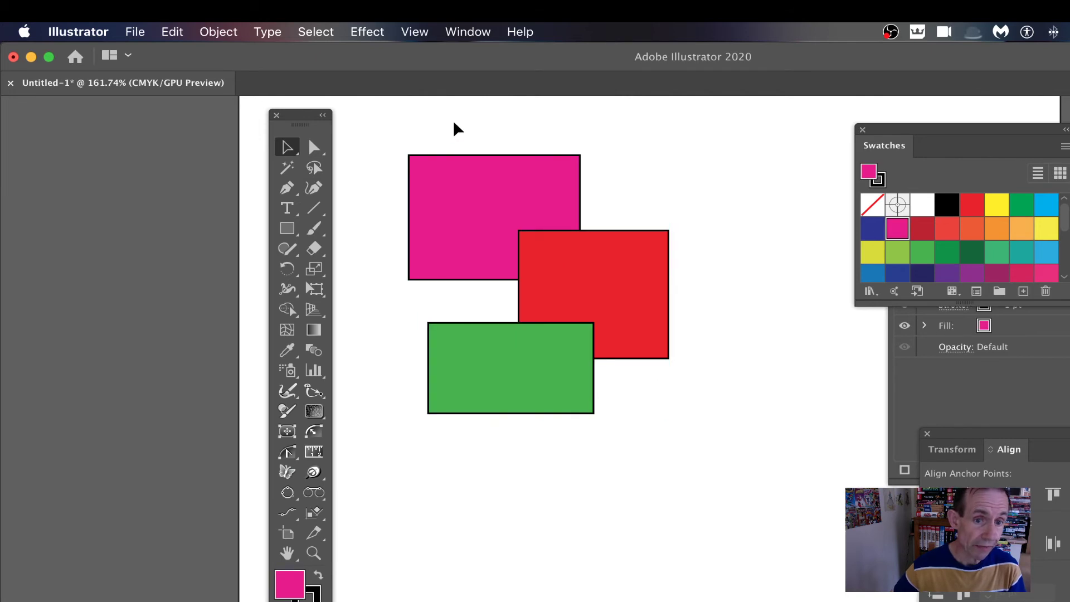
click(315, 173)
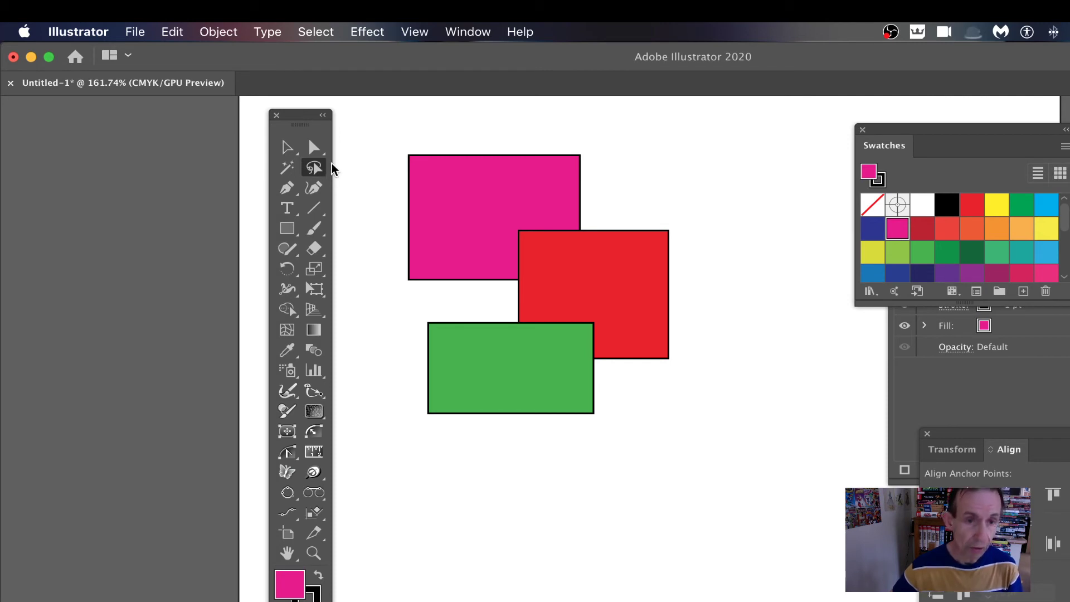
- Lasso the pink top-left, red top-right and green bottom-right anchors together
mouse_move(383, 140)
mouse_down()
mouse_move(418, 196)
mouse_move(444, 163)
mouse_move(384, 145)
mouse_up()
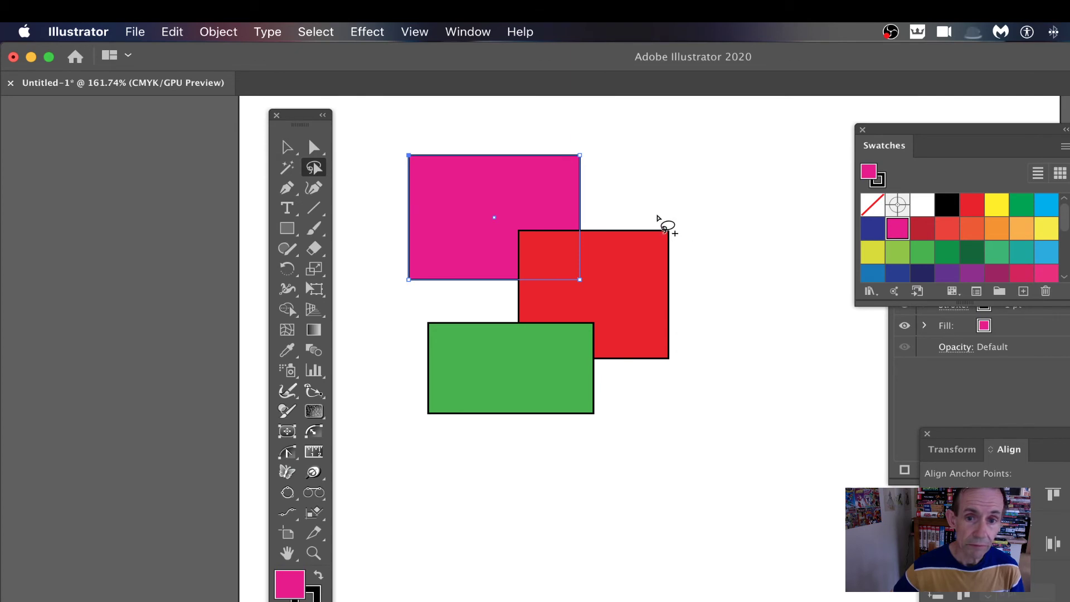
mouse_move(664, 229)
mouse_down()
mouse_move(642, 243)
mouse_move(675, 261)
mouse_move(693, 214)
mouse_move(654, 205)
mouse_move(654, 236)
mouse_up()
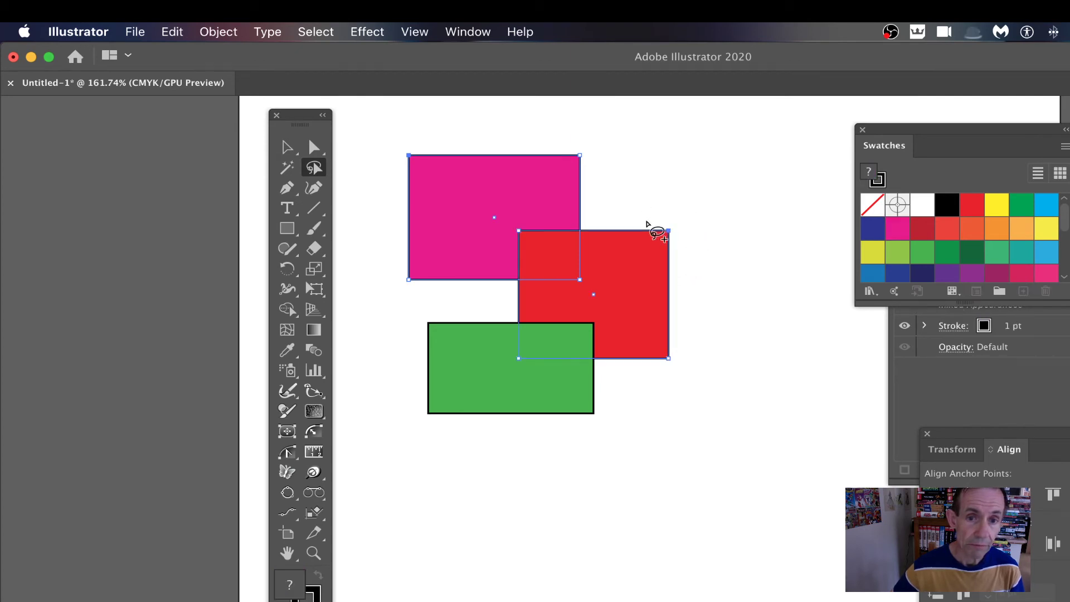
mouse_move(613, 393)
mouse_down()
mouse_move(575, 413)
mouse_move(583, 425)
mouse_move(620, 422)
mouse_move(613, 395)
mouse_up()
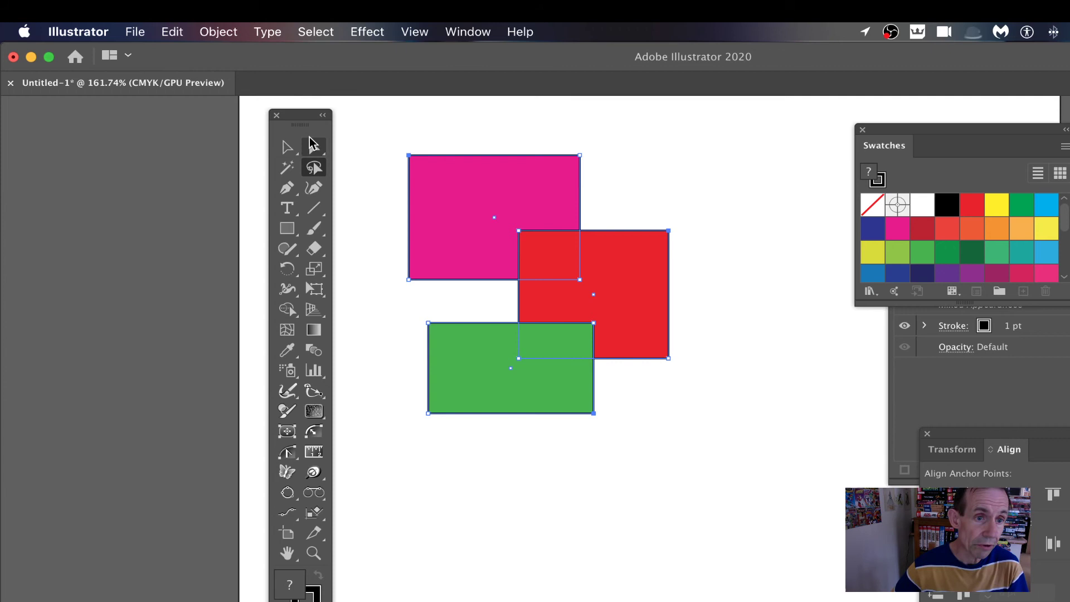
- Drag the selected anchors to skew all three shapes, then restack magenta, red and green overlapping
click(315, 152)
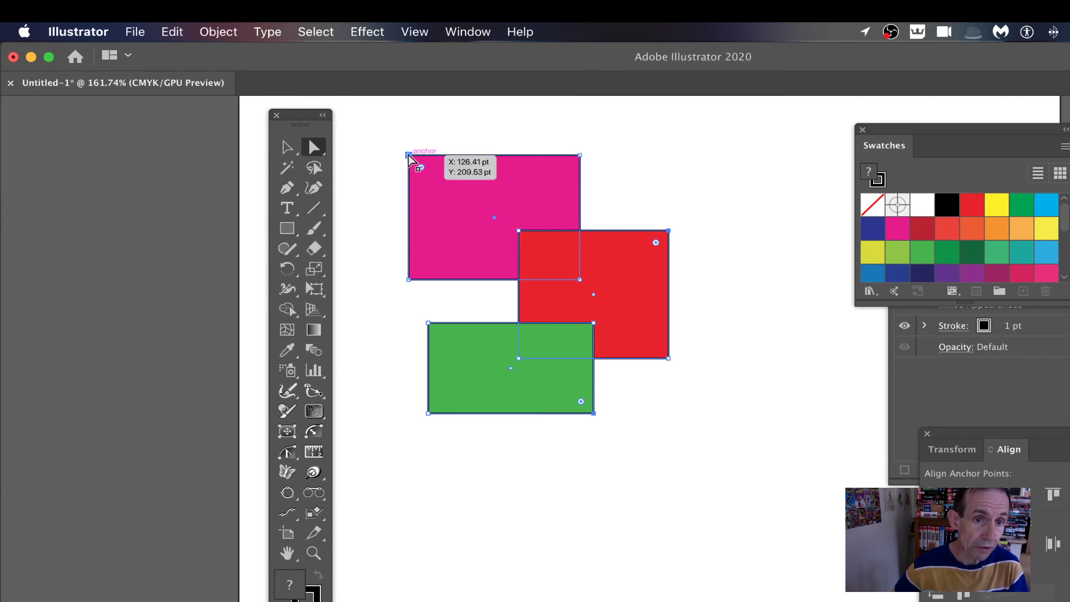
drag(409, 156, 443, 260)
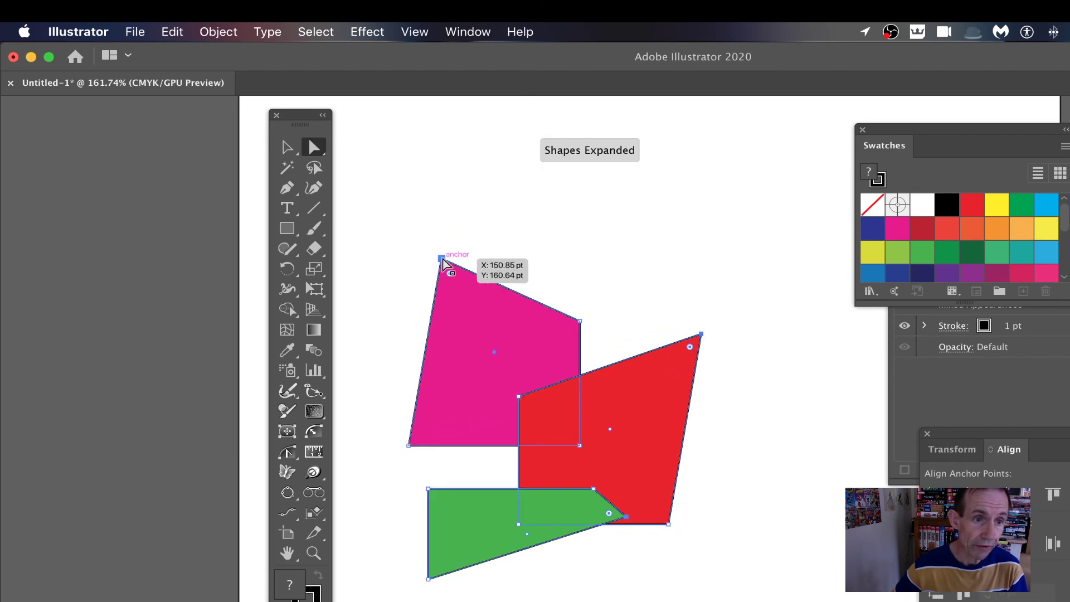
key(v)
drag(489, 332, 460, 183)
drag(614, 372, 562, 236)
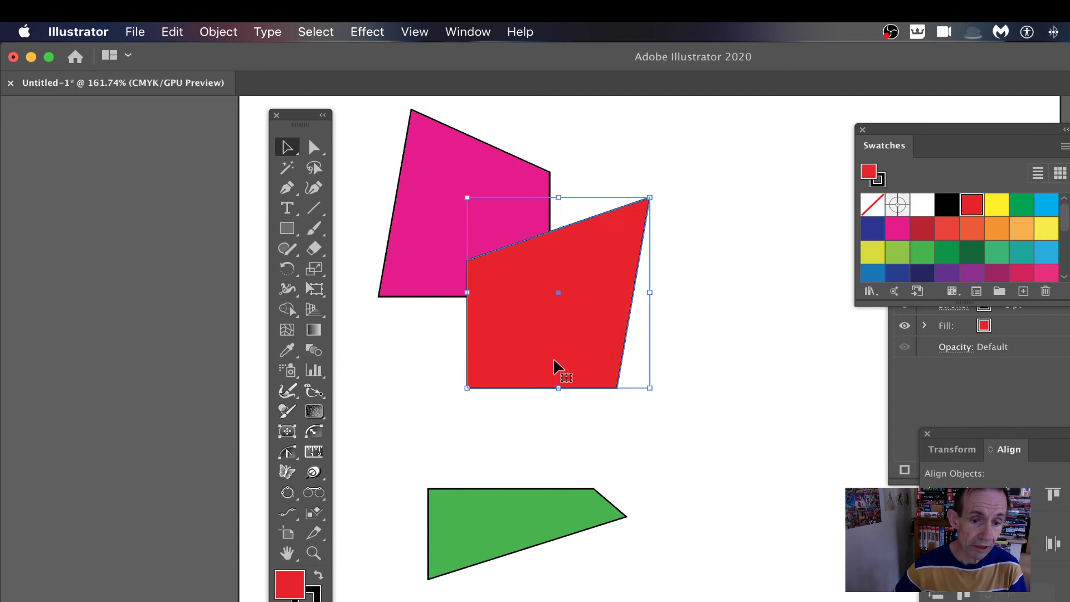
drag(480, 520, 494, 397)
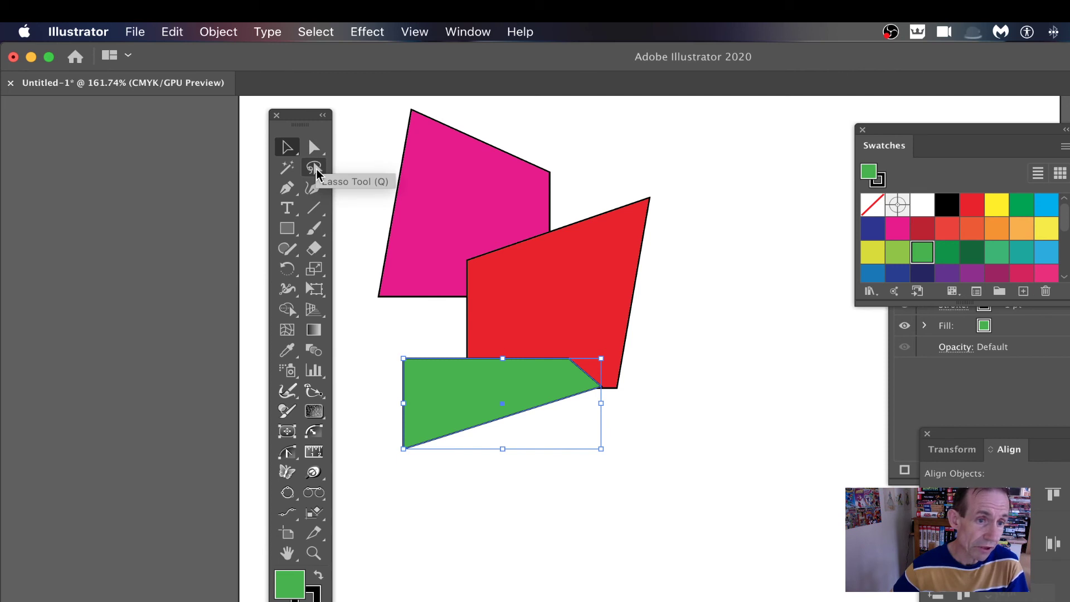
- Lasso the pink bottom-left and red top-right anchors and drag them about 21 pt lower
click(314, 167)
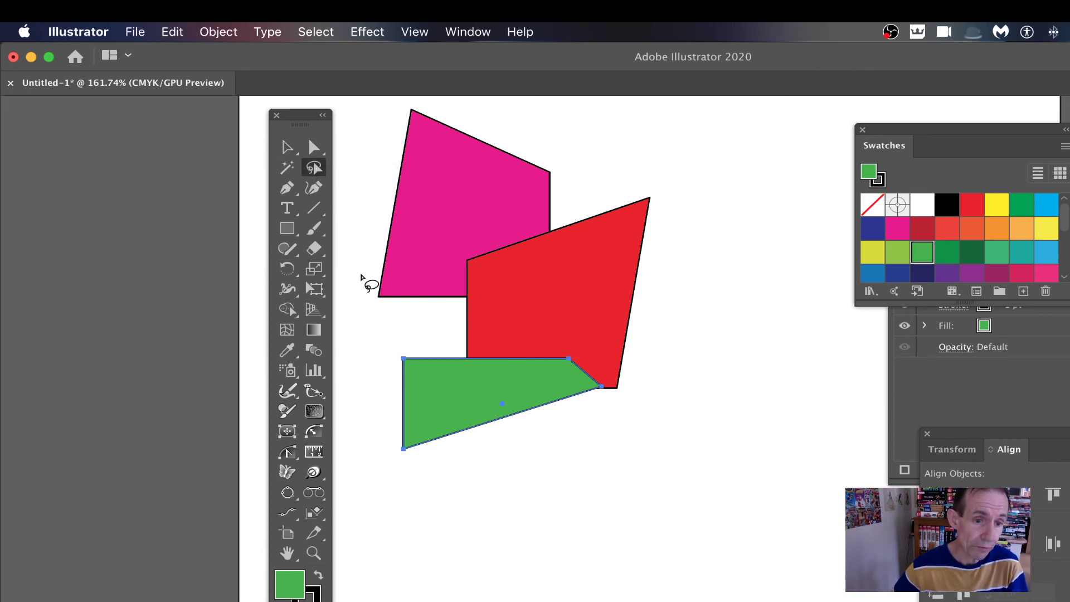
mouse_move(361, 276)
mouse_down()
mouse_move(394, 337)
mouse_move(411, 302)
mouse_move(378, 278)
mouse_up()
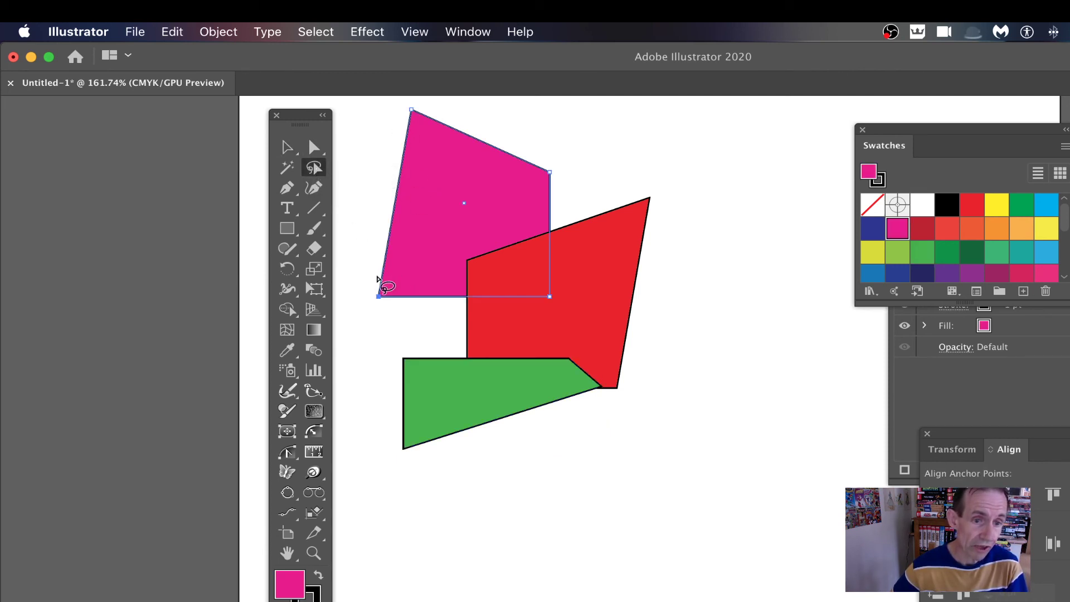
mouse_move(630, 182)
mouse_down()
mouse_move(636, 219)
mouse_move(657, 228)
mouse_move(632, 184)
mouse_up()
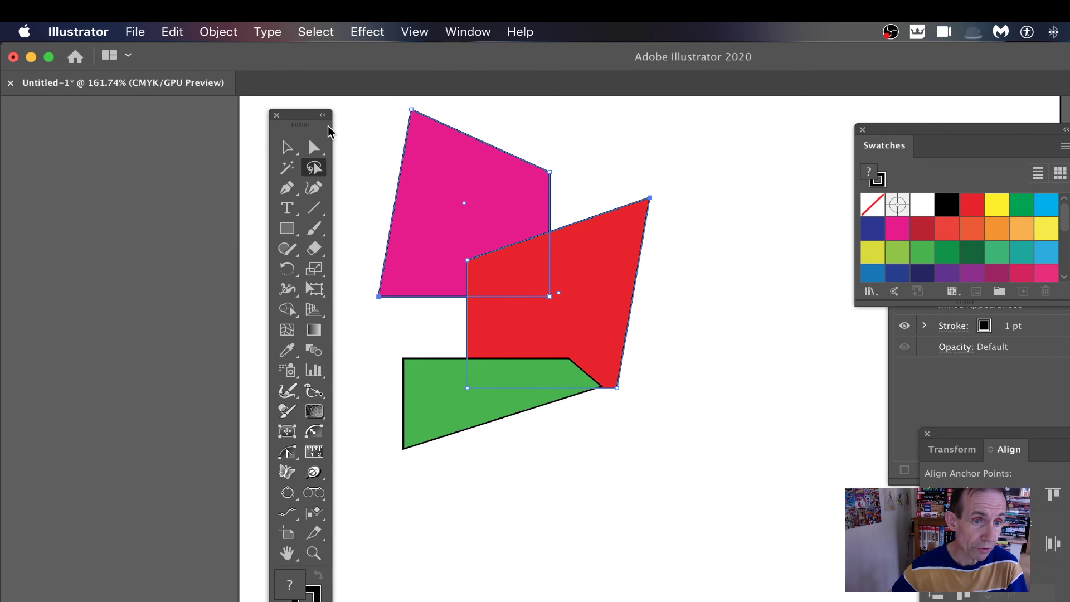
click(313, 146)
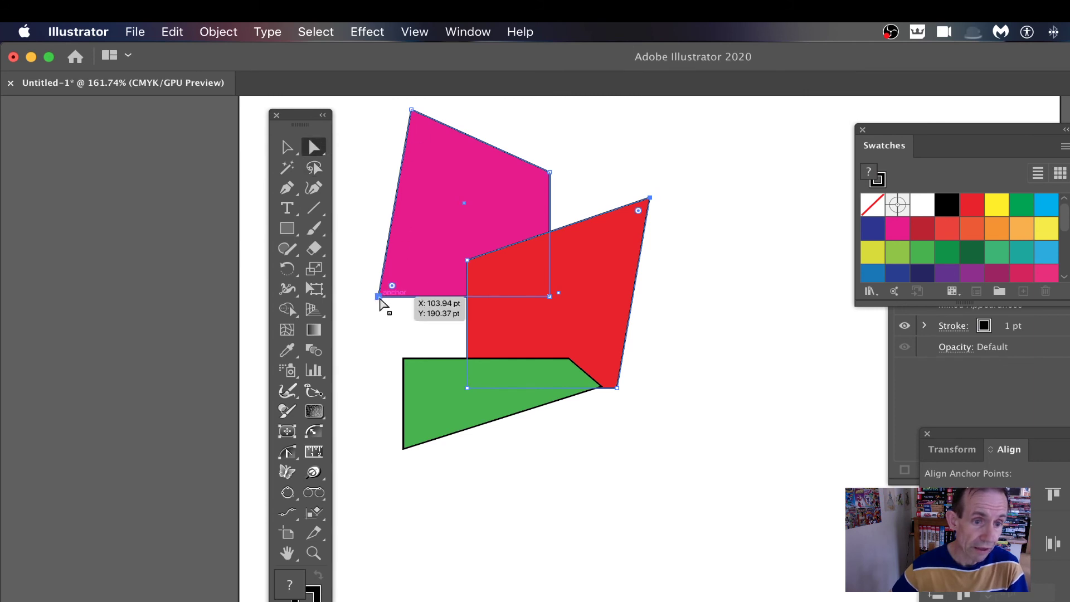
drag(379, 297, 386, 324)
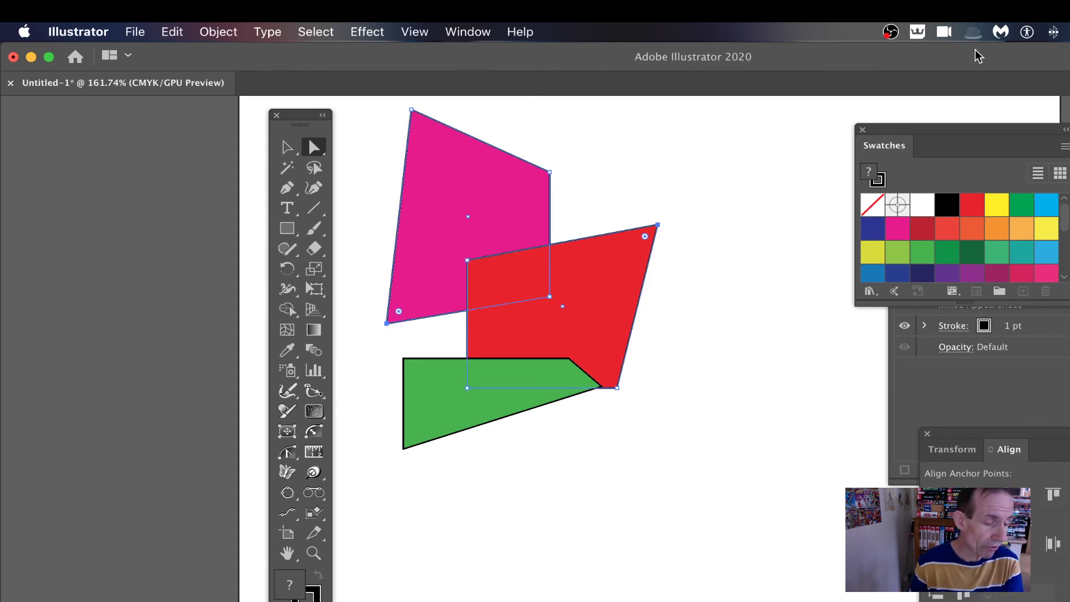